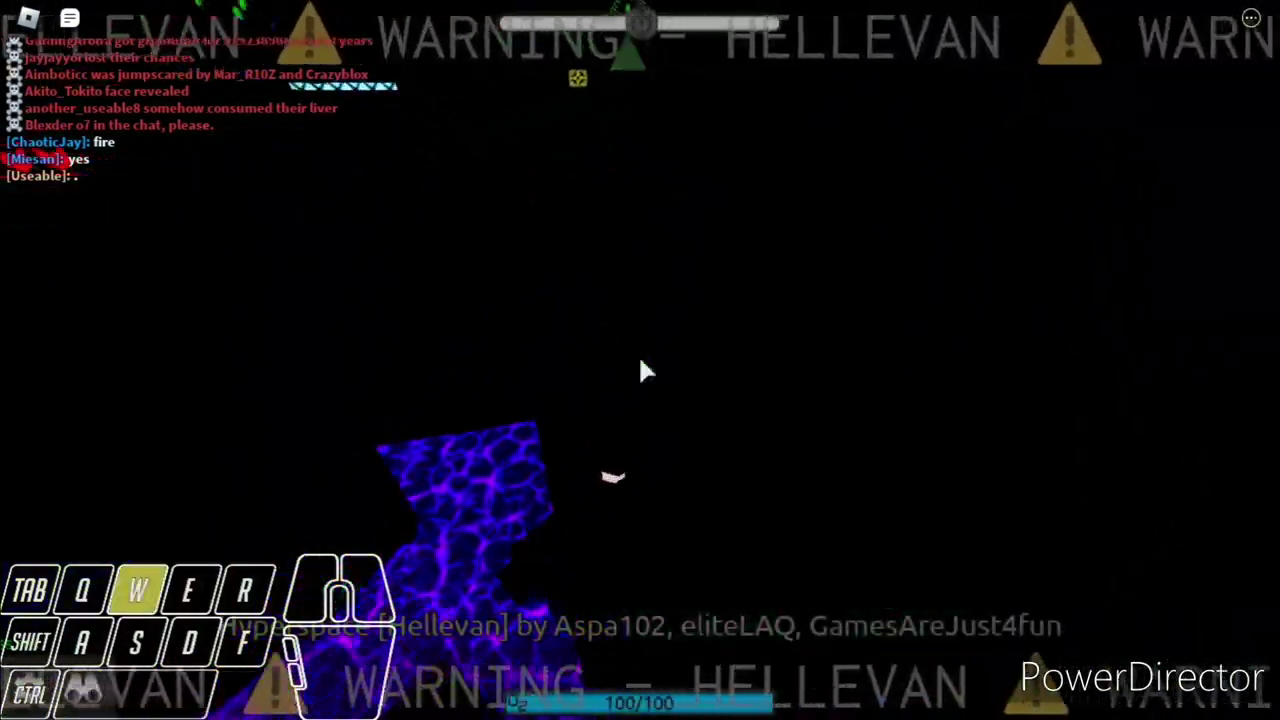
Run forward past the crates through the first room, veering right toward the next passage.
{"action": "key", "text": "q"}
{"action": "key", "text": "w"}
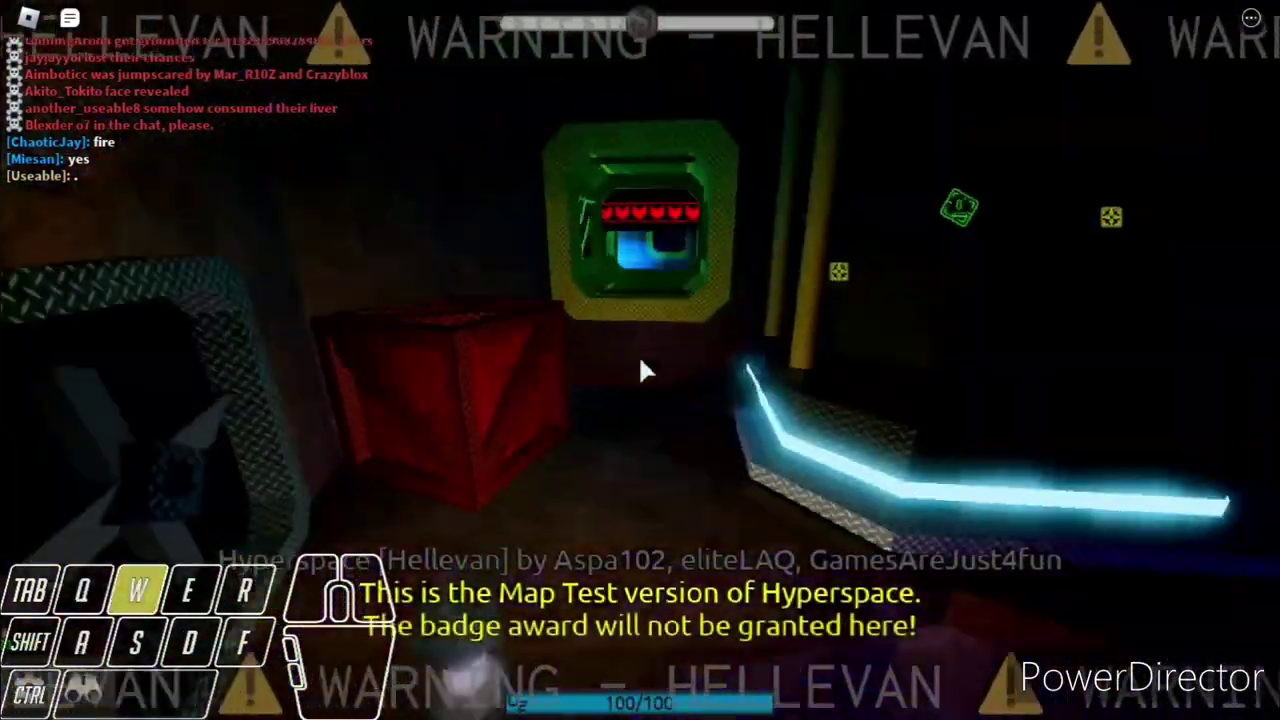
{"action": "key", "text": "w"}
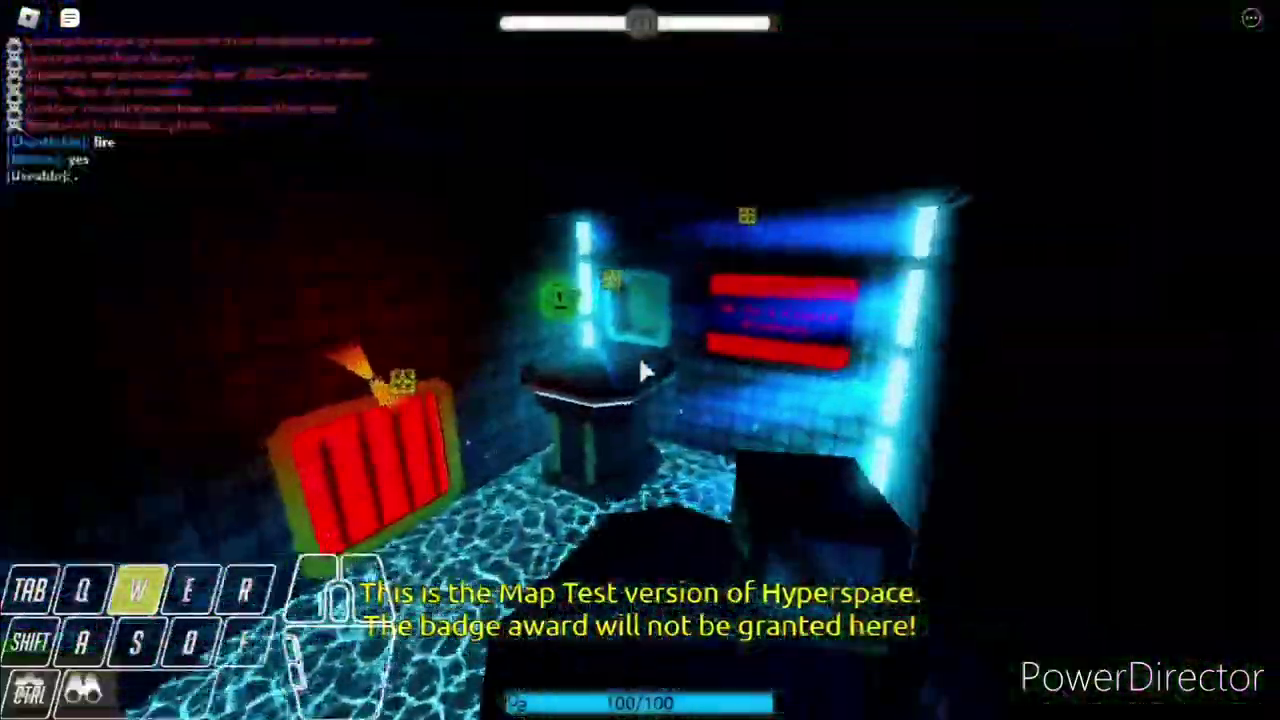
{"action": "key", "text": "d"}
{"action": "key", "text": "w"}
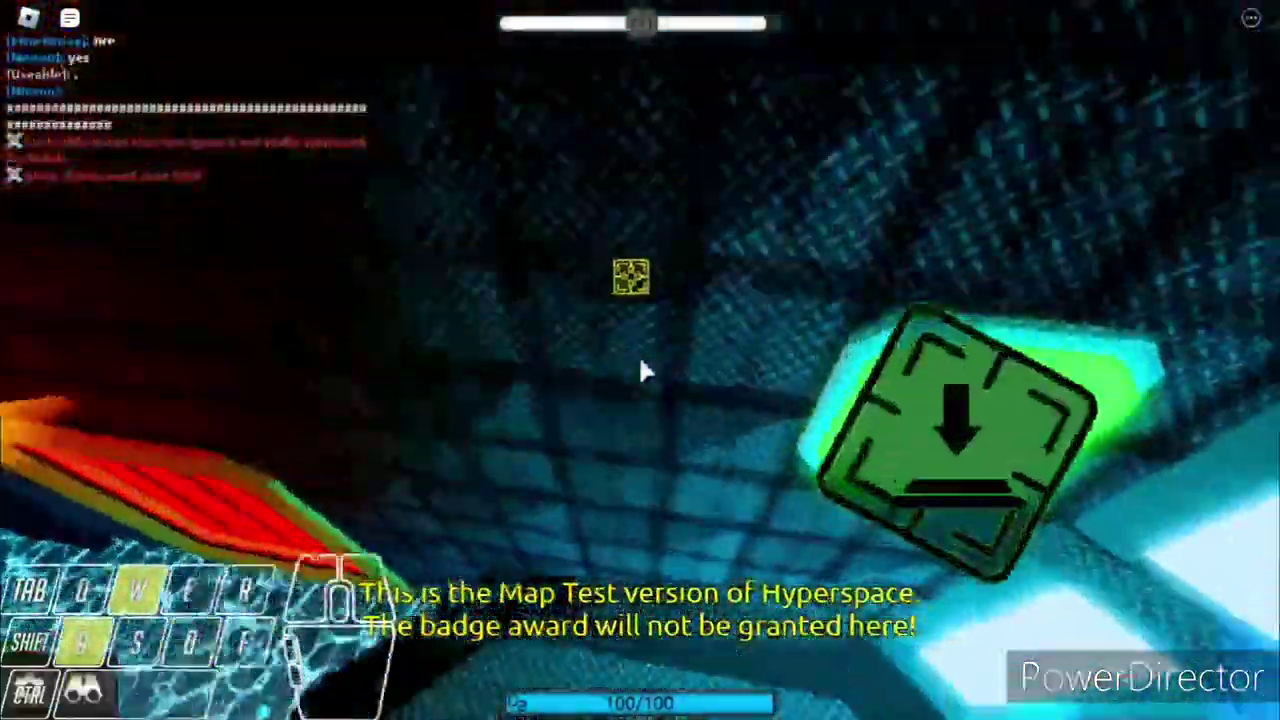
Follow the green corridor and metal wall into the bright room, heading toward the water room.
{"action": "key", "text": "q"}
{"action": "key", "text": "w"}
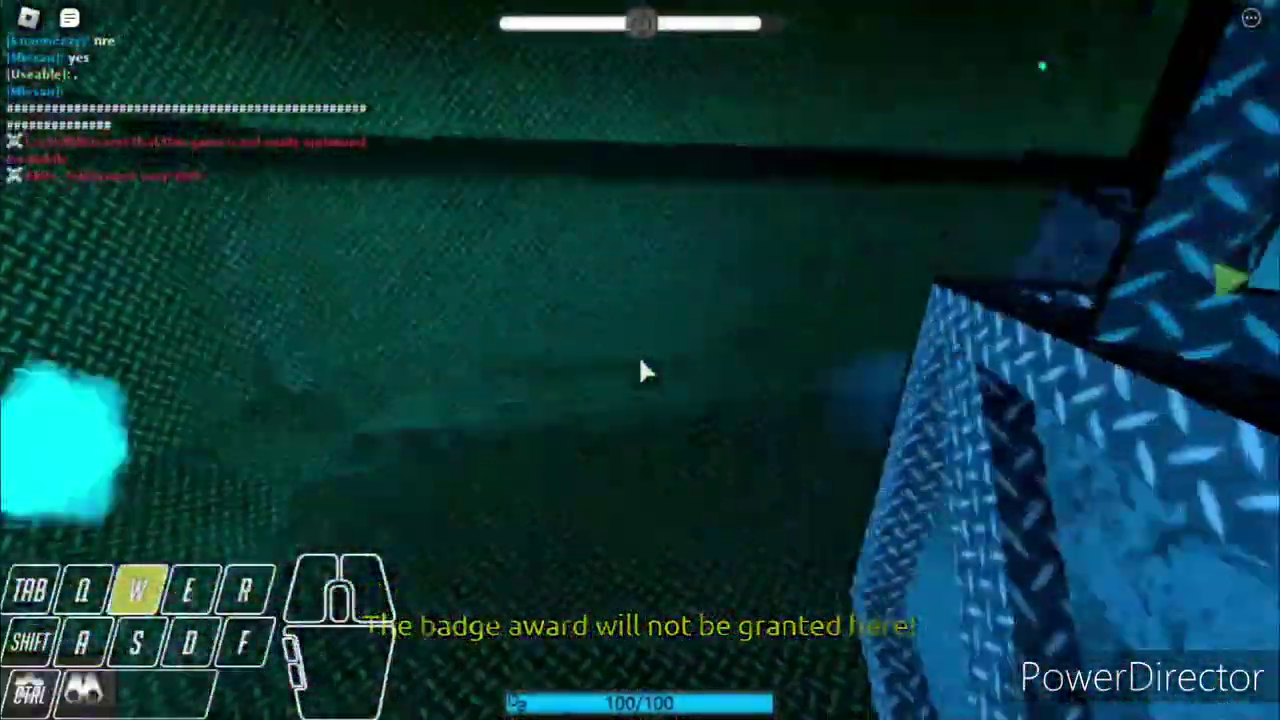
{"action": "key", "text": "d"}
{"action": "key", "text": "w"}
{"action": "key", "text": "d"}
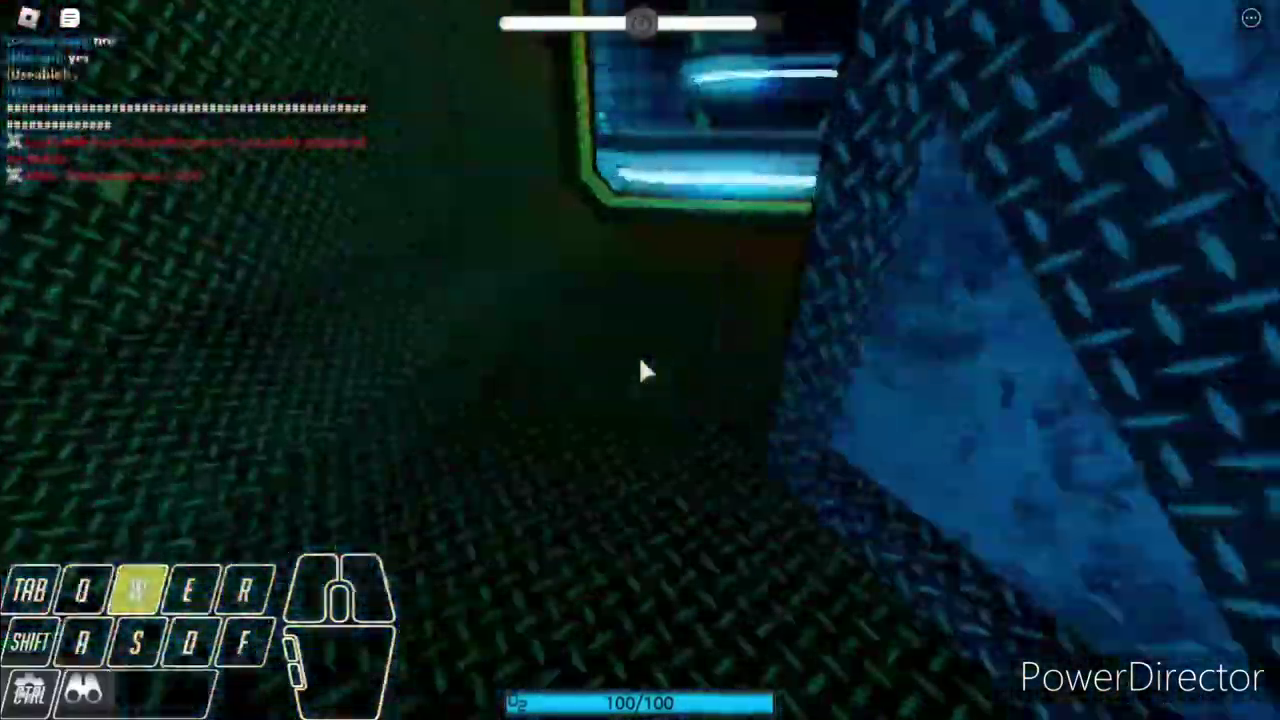
{"action": "key", "text": "w"}
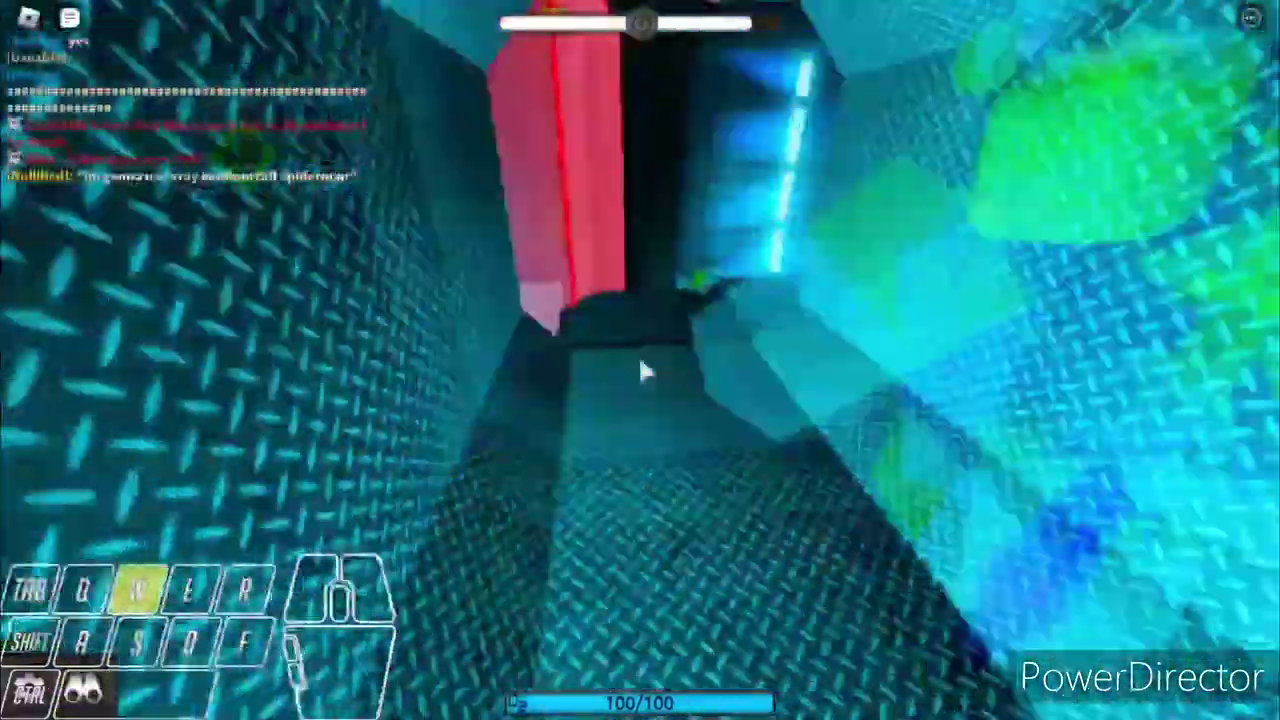
{"action": "key", "text": "w"}
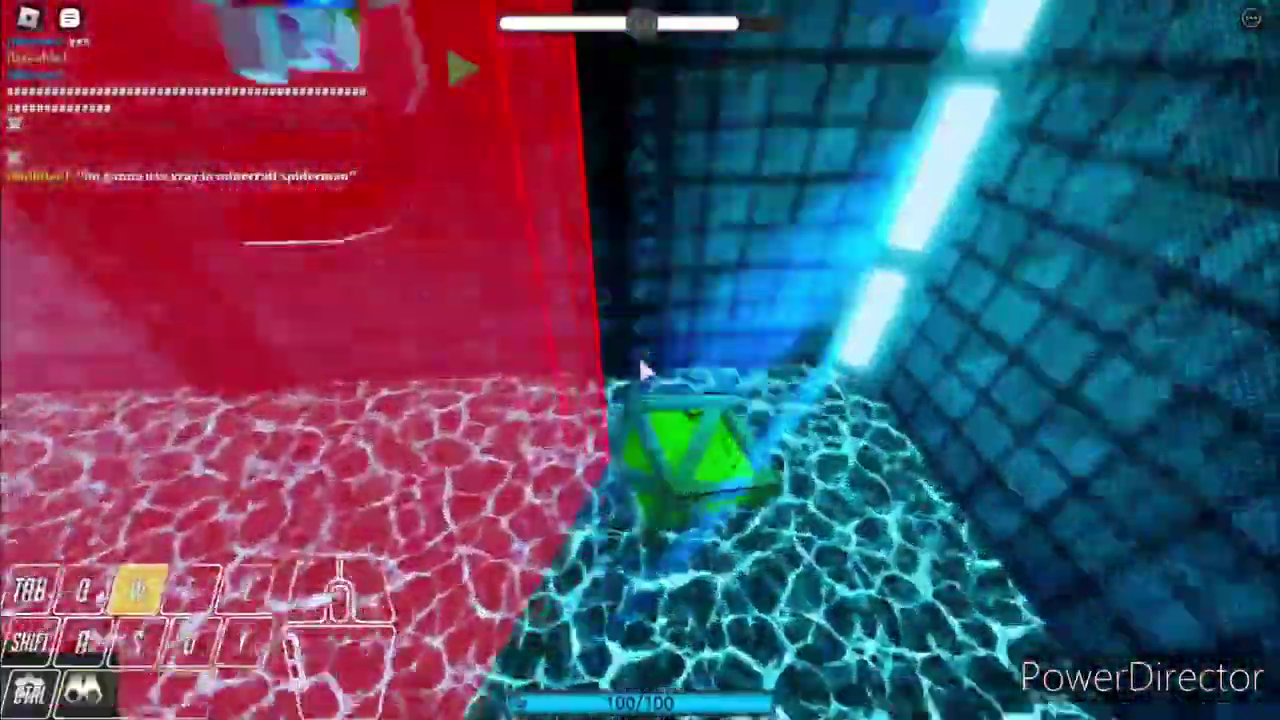
{"action": "key", "text": "w"}
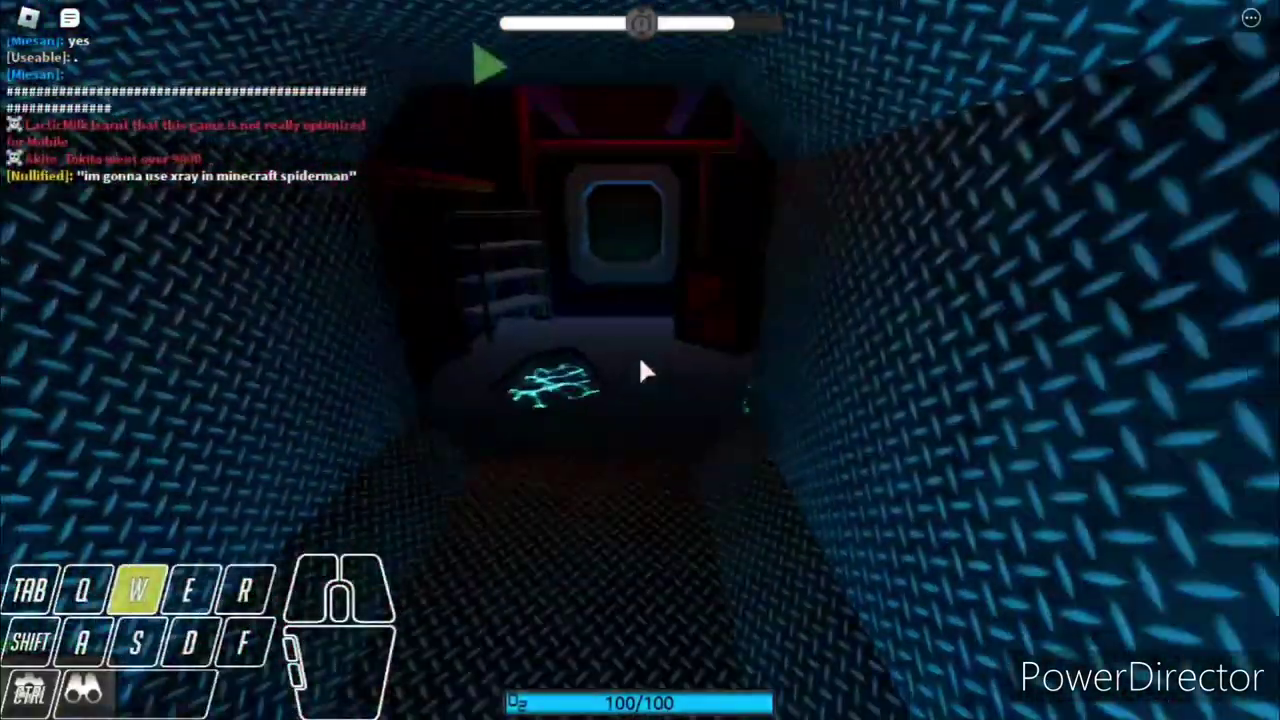
Continue down the corridor into the red room, then bear left into the blue area.
{"action": "key", "text": "a"}
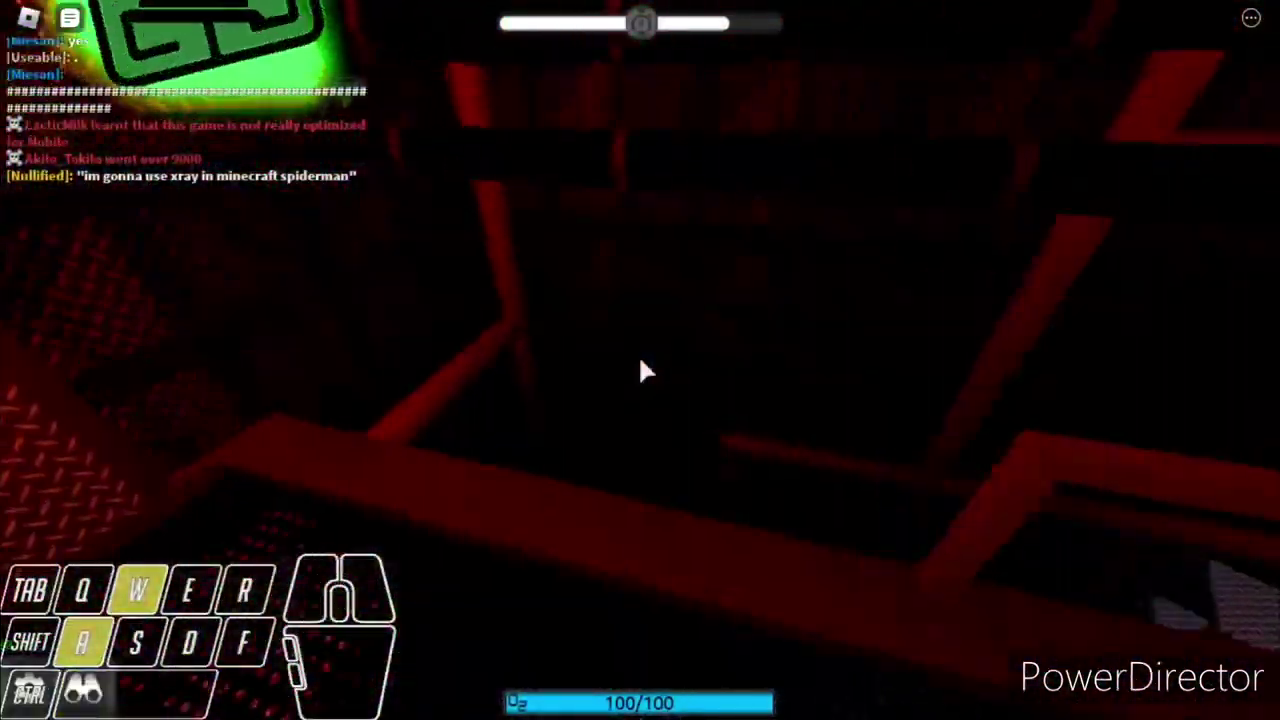
{"action": "key", "text": "w"}
{"action": "key", "text": "a"}
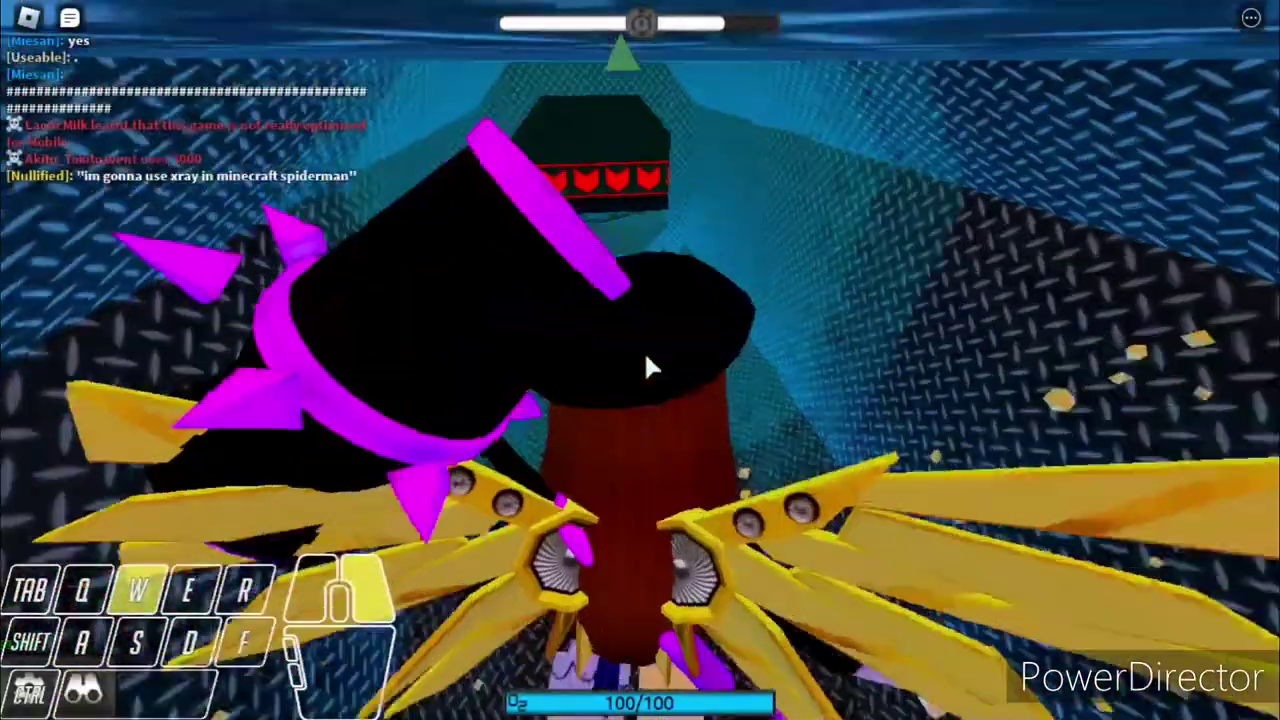
Drop into the blue portal and fly along the glowing portal shaft.
{"action": "key", "text": "w"}
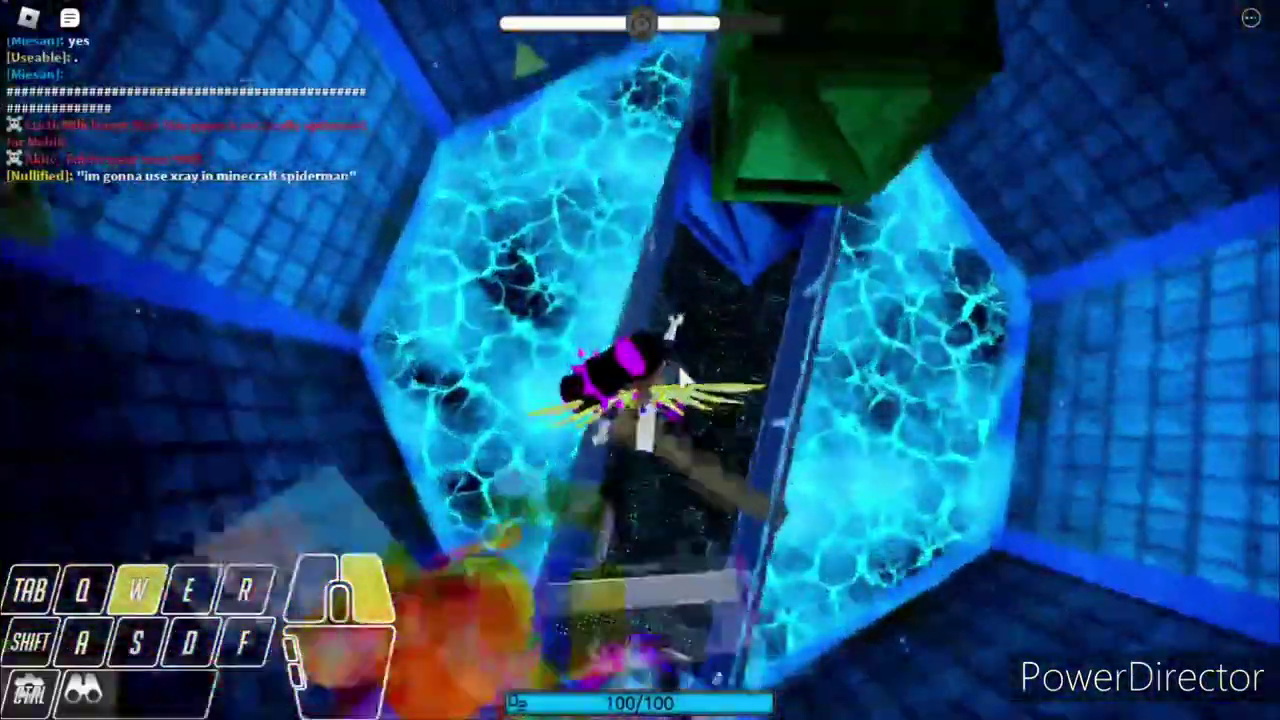
{"action": "key", "text": "w"}
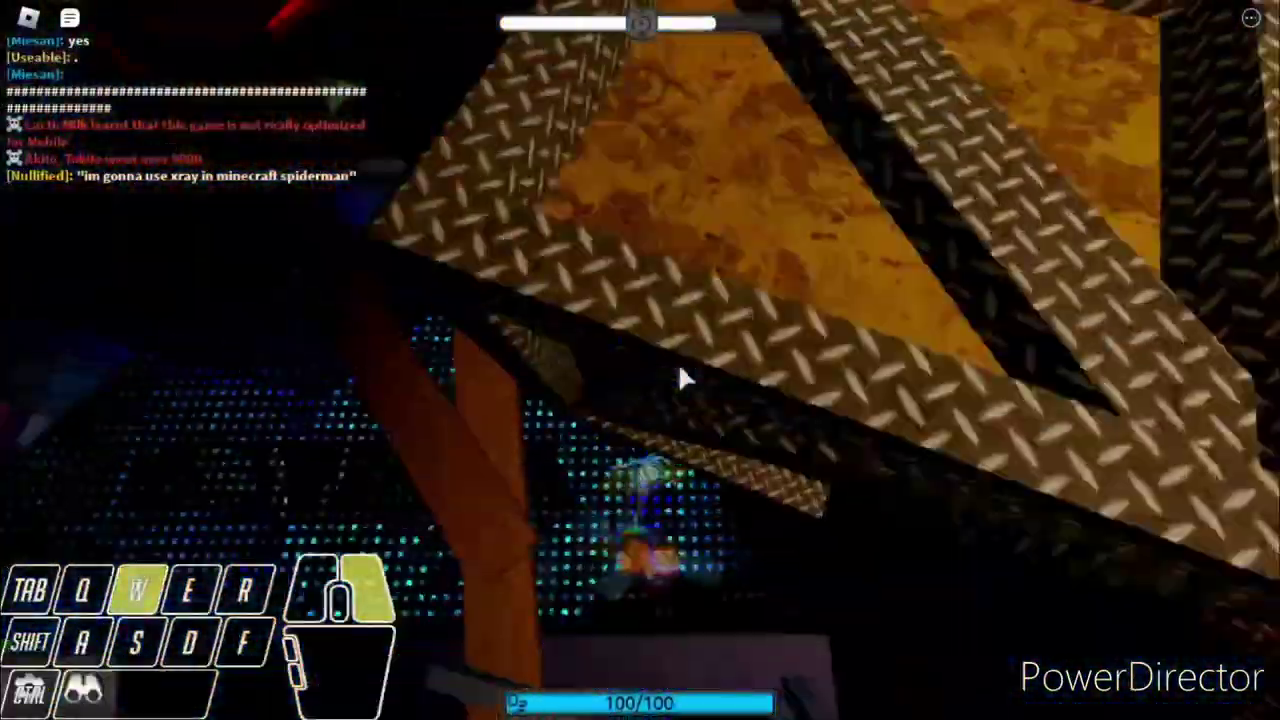
{"action": "key", "text": "w"}
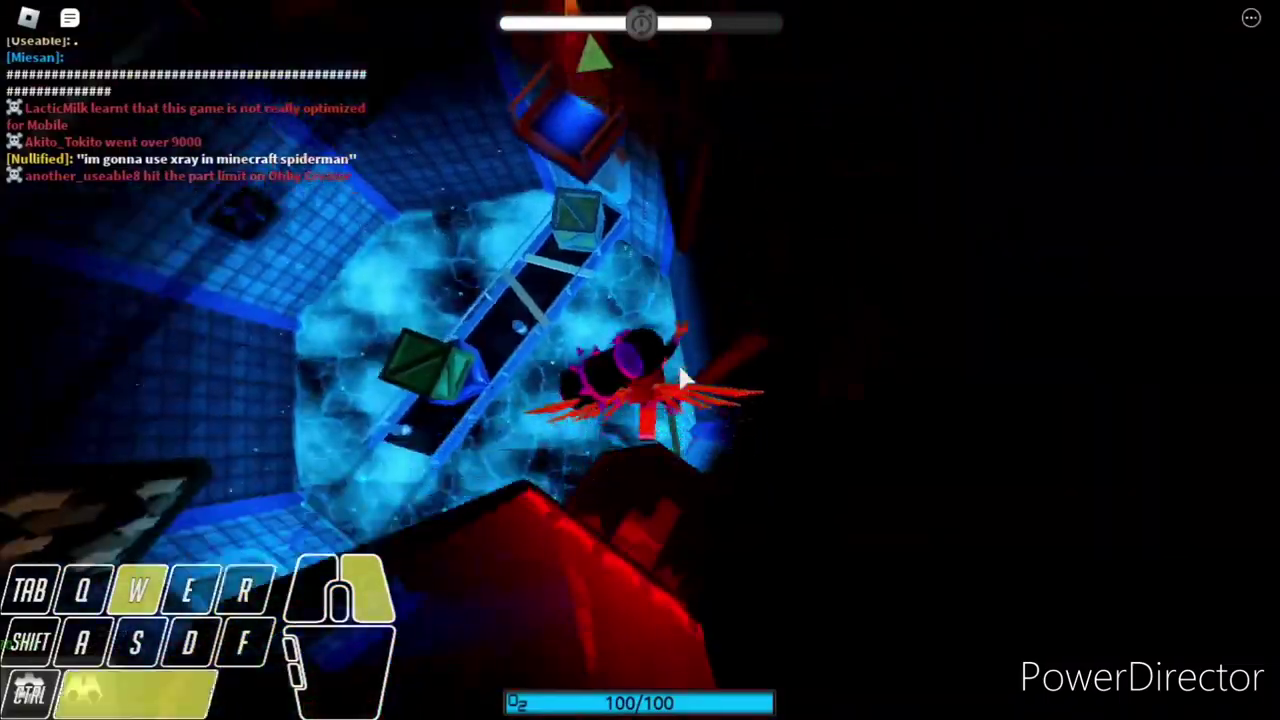